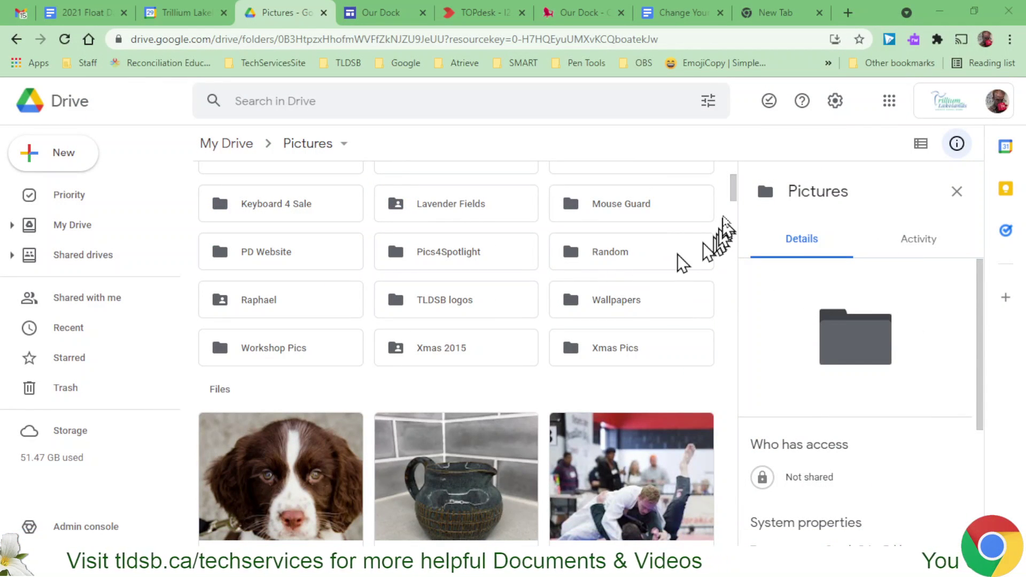
Step: Scroll the Drive Pictures folder down to show image files such as Baby.jpg
{"action": "left_click_drag", "start_coordinate": [732, 194], "coordinate": [734, 227]}
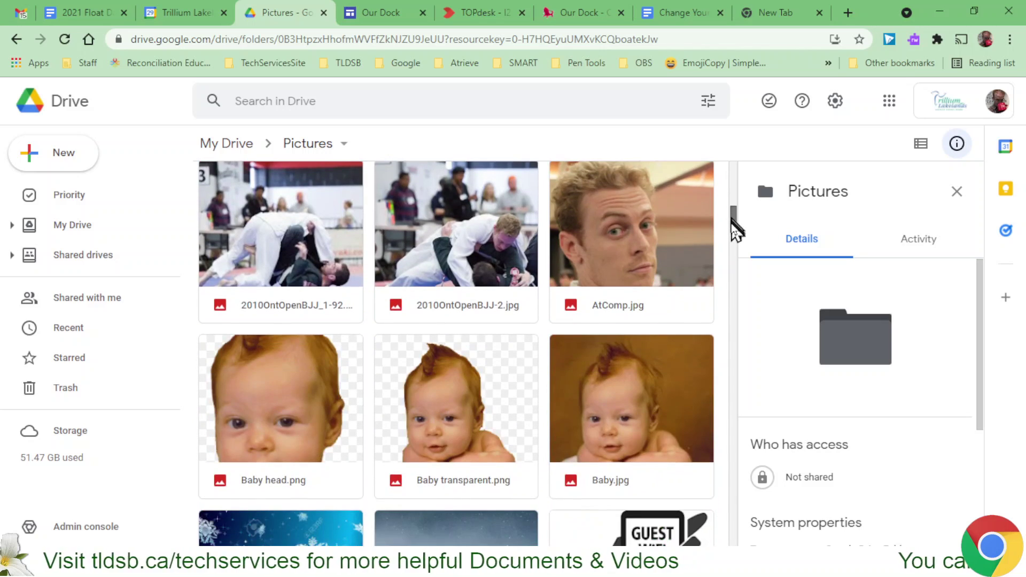
Step: Download AtComp.jpg from the Pictures folder and open the finished download's options
{"action": "right_click", "coordinate": [631, 245]}
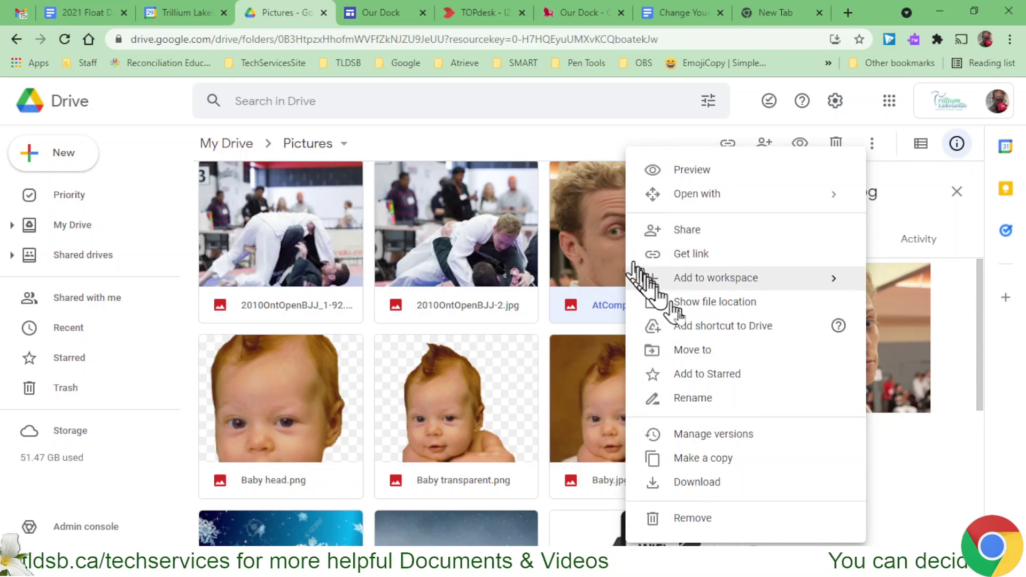
{"action": "left_click", "coordinate": [720, 485]}
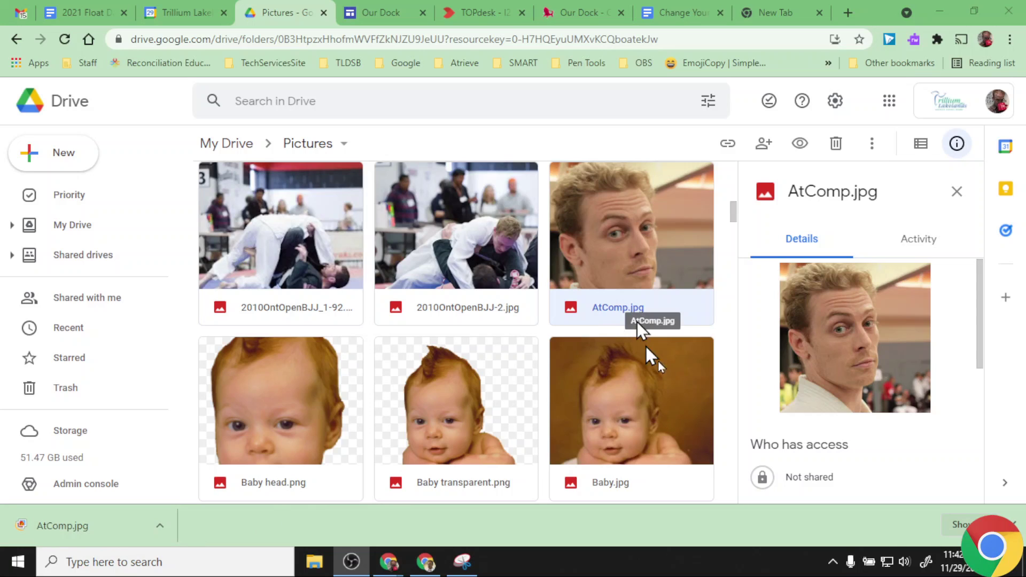
{"action": "left_click", "coordinate": [156, 528]}
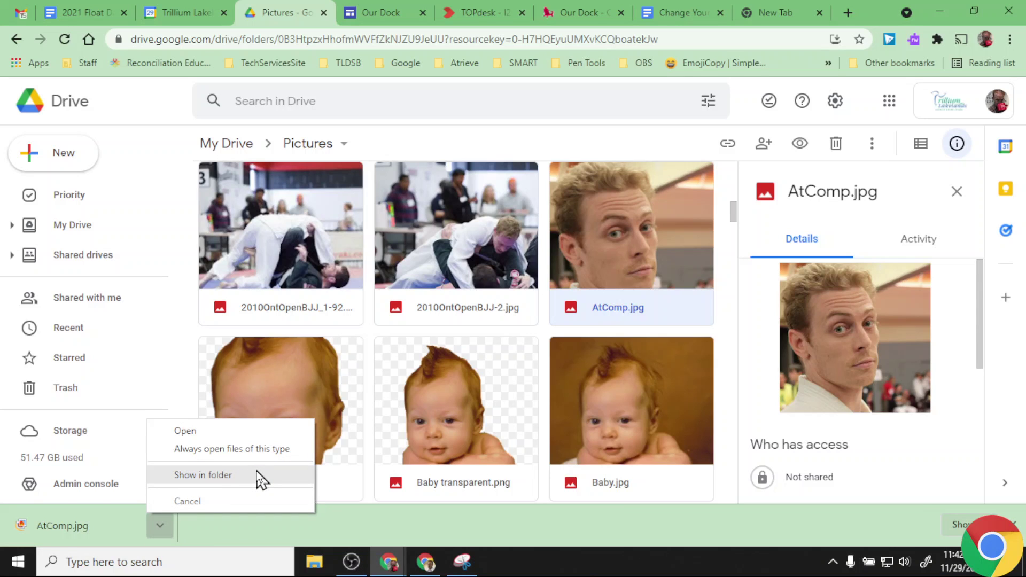
Step: Reveal the 48 KB AtComp.jpg in File Explorer's Downloads folder
{"action": "left_click", "coordinate": [261, 479]}
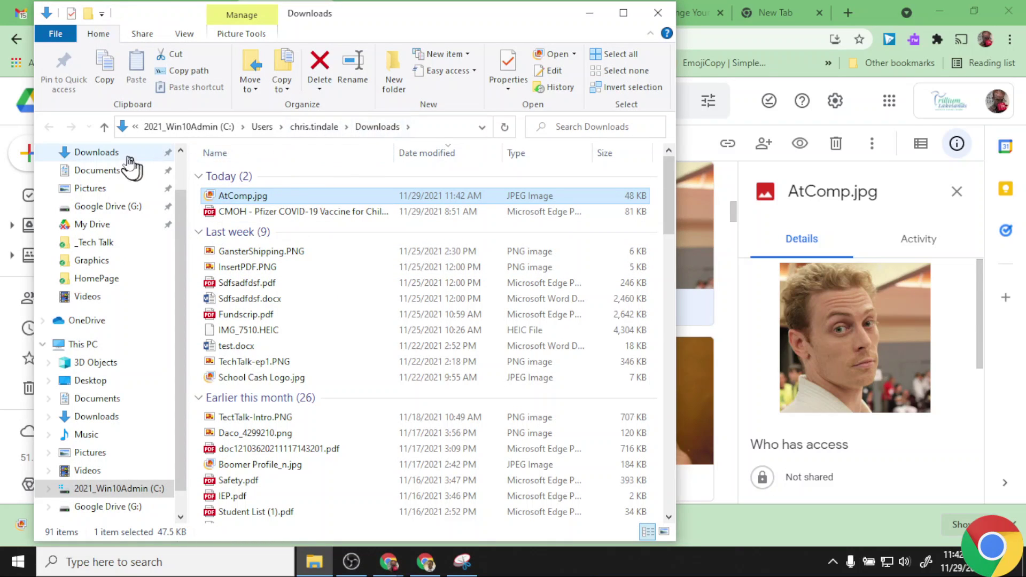
{"action": "scroll", "coordinate": [101, 214], "scroll_direction": "up", "scroll_amount": 1}
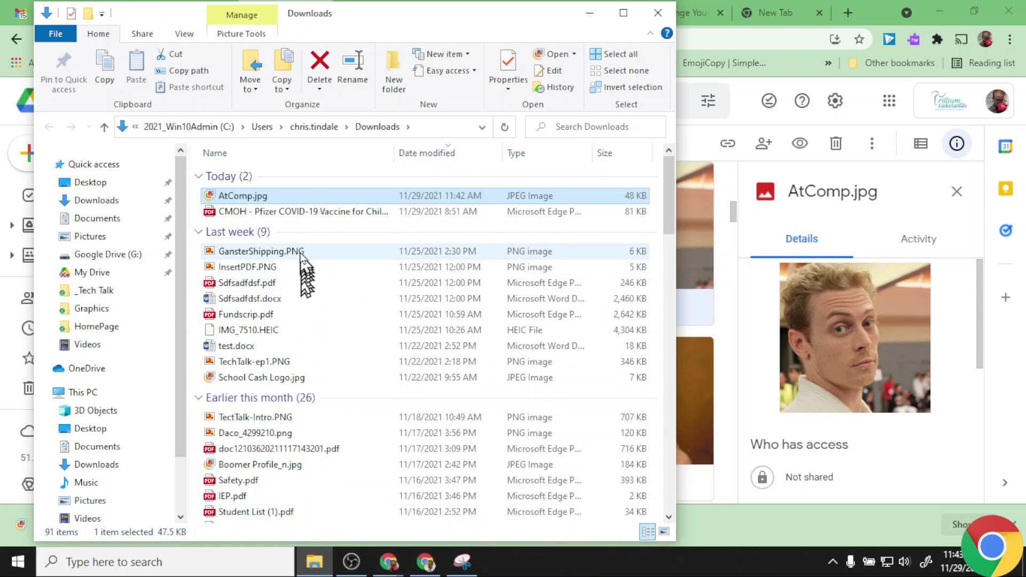
Step: Close File Explorer, switch to the new tab, dismiss the download bar, and open Chrome's menu
{"action": "left_click", "coordinate": [657, 13]}
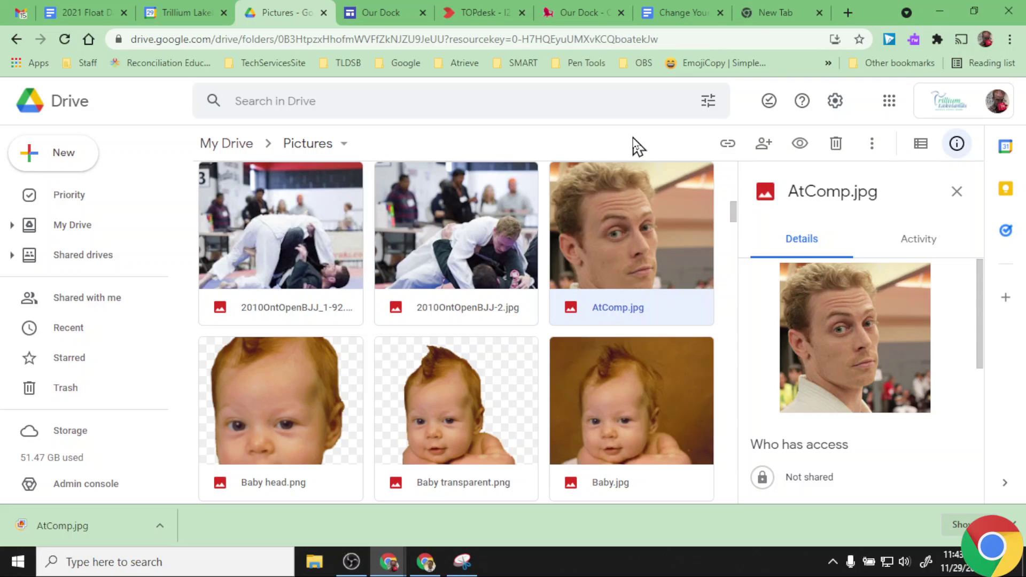
{"action": "left_click", "coordinate": [778, 1]}
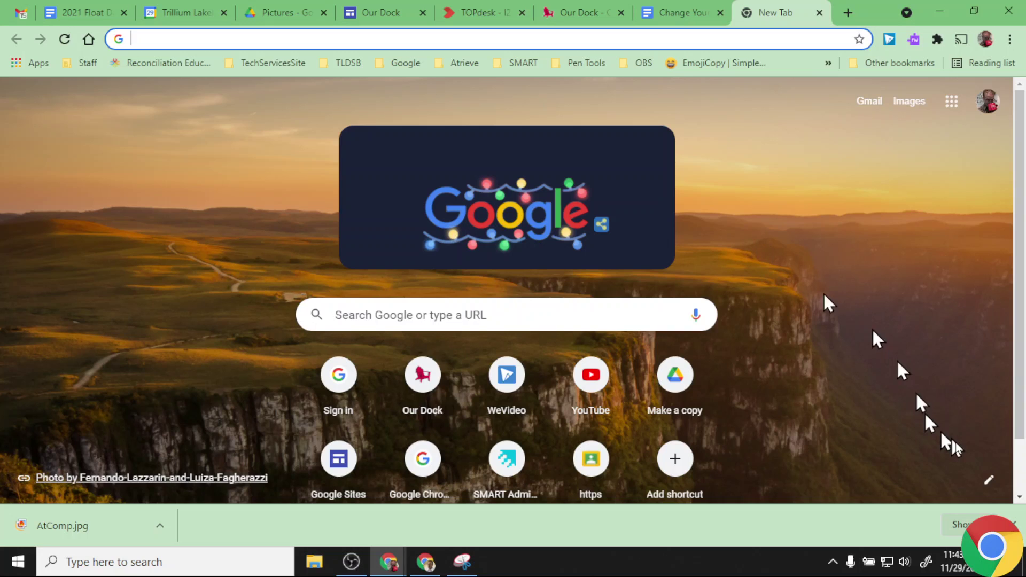
{"action": "left_click", "coordinate": [1017, 524]}
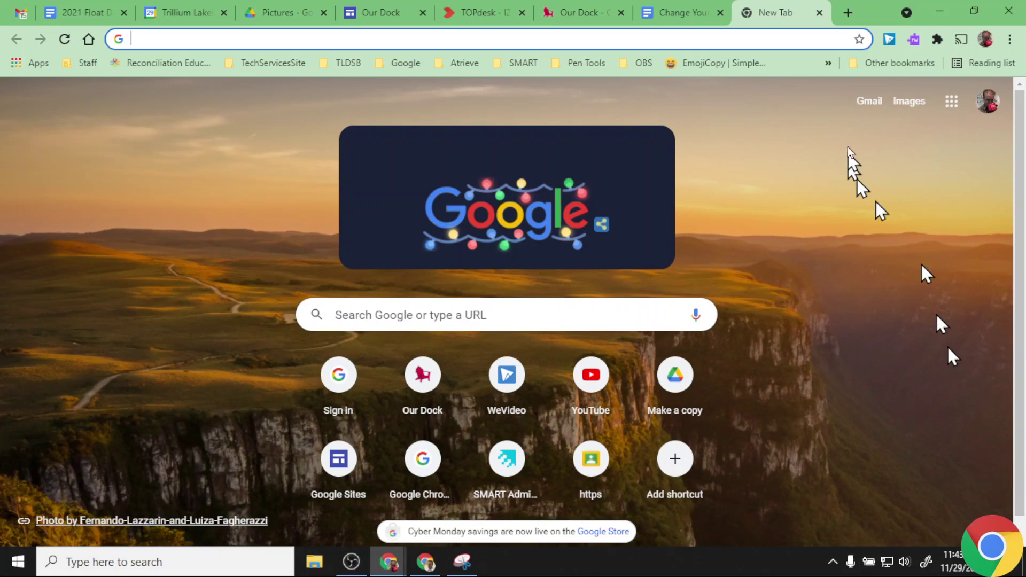
{"action": "left_click", "coordinate": [1010, 40]}
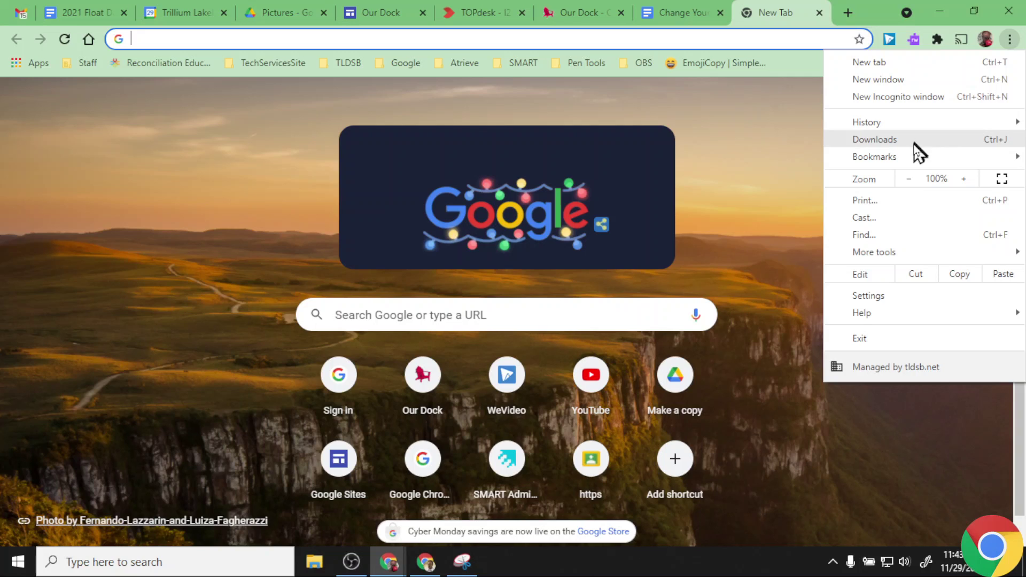
Step: Open Chrome Settings and search 'download' to reveal the current Downloads location
{"action": "left_click", "coordinate": [903, 299]}
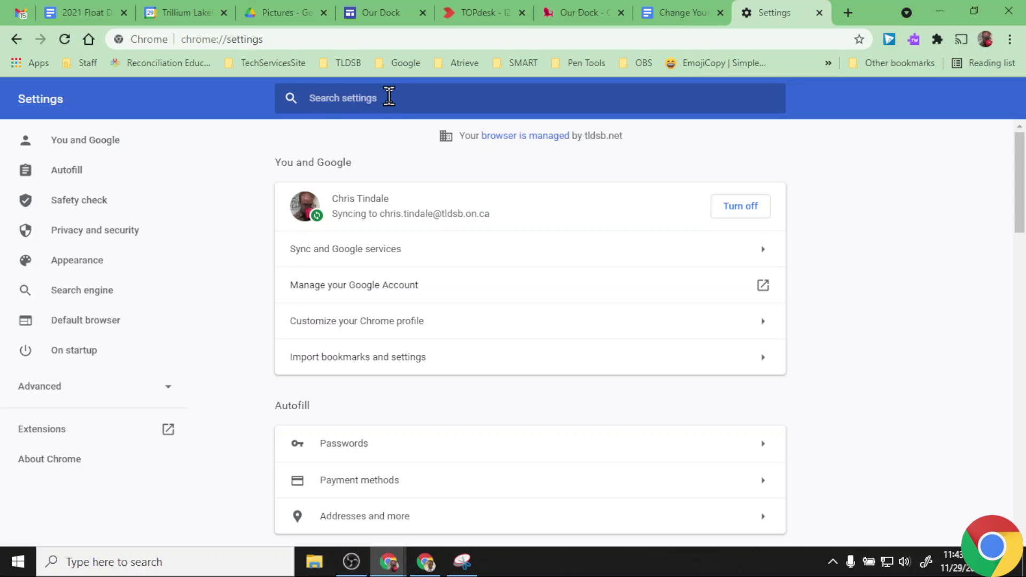
{"action": "type", "text": "downloa"}
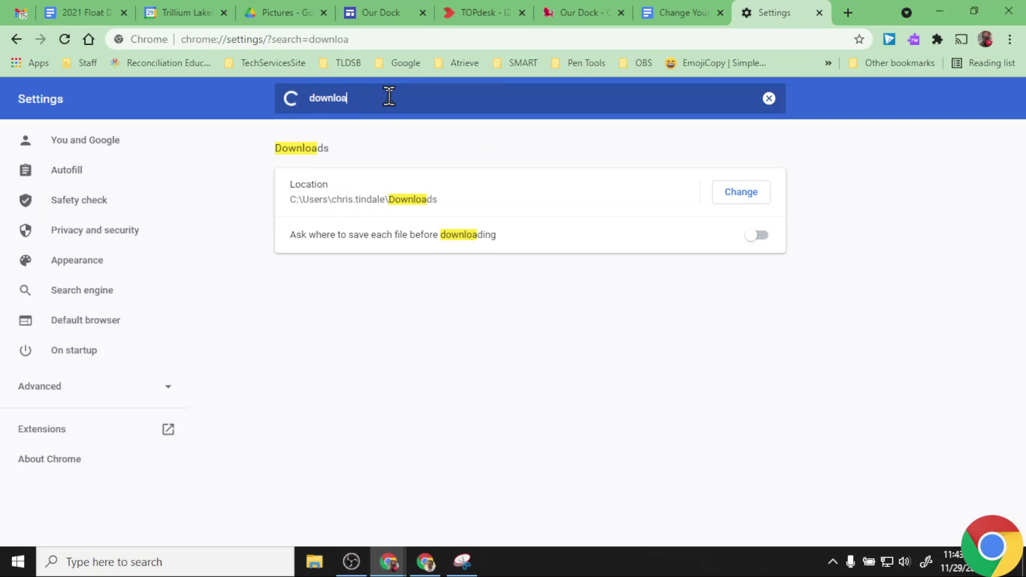
{"action": "type", "text": "ds"}
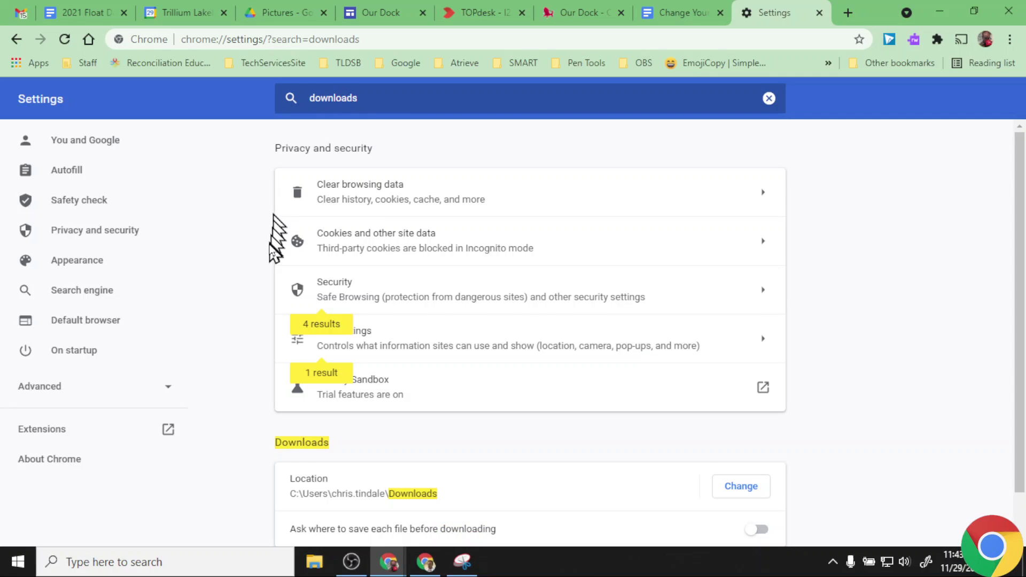
{"action": "scroll", "coordinate": [271, 247], "scroll_direction": "down", "scroll_amount": 1}
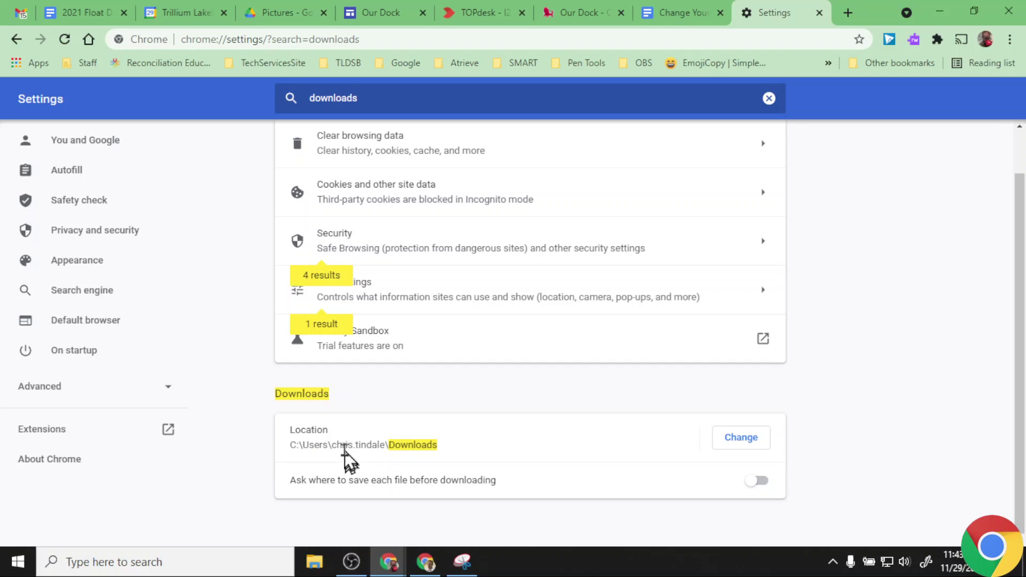
{"action": "double_click", "coordinate": [309, 427]}
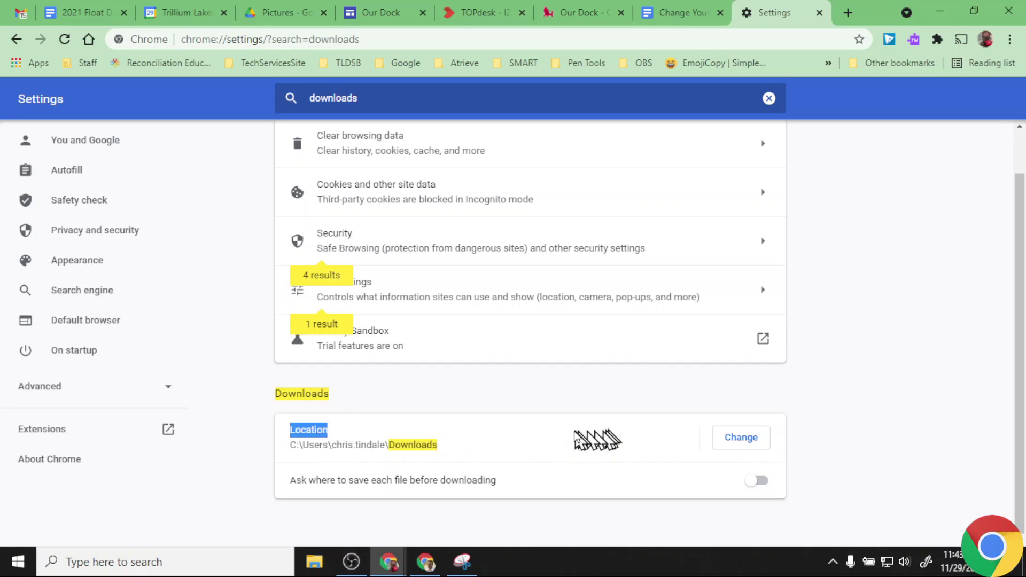
{"action": "left_click", "coordinate": [576, 440]}
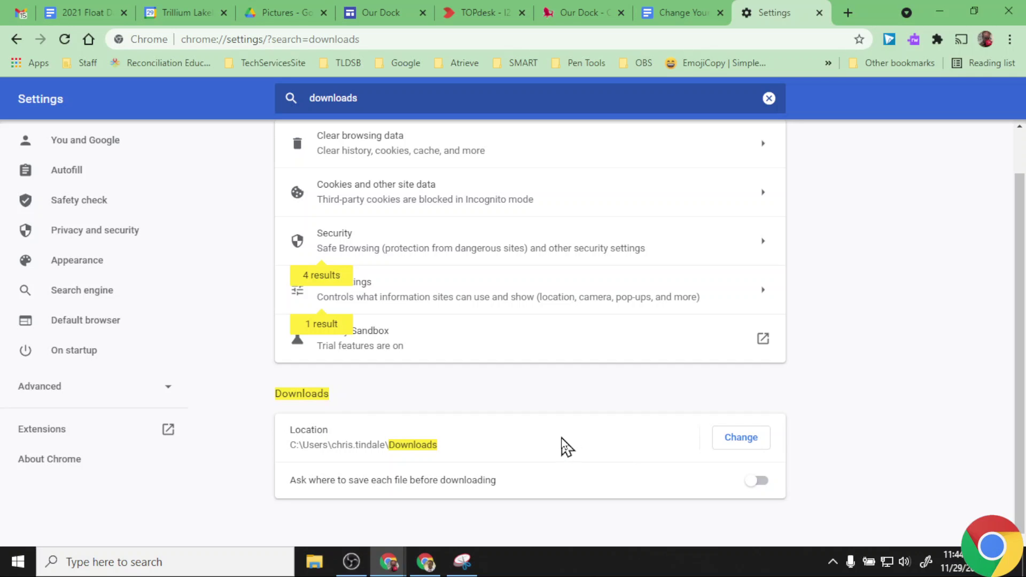
Step: Change Chrome's download location to the Desktop folder
{"action": "left_click", "coordinate": [740, 444]}
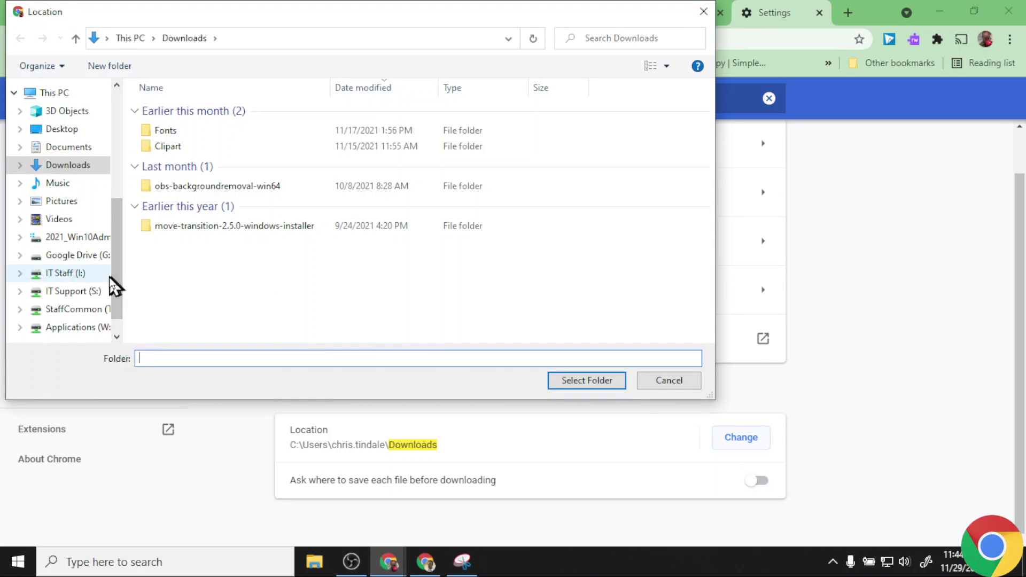
{"action": "scroll", "coordinate": [118, 294], "scroll_direction": "down", "scroll_amount": 1}
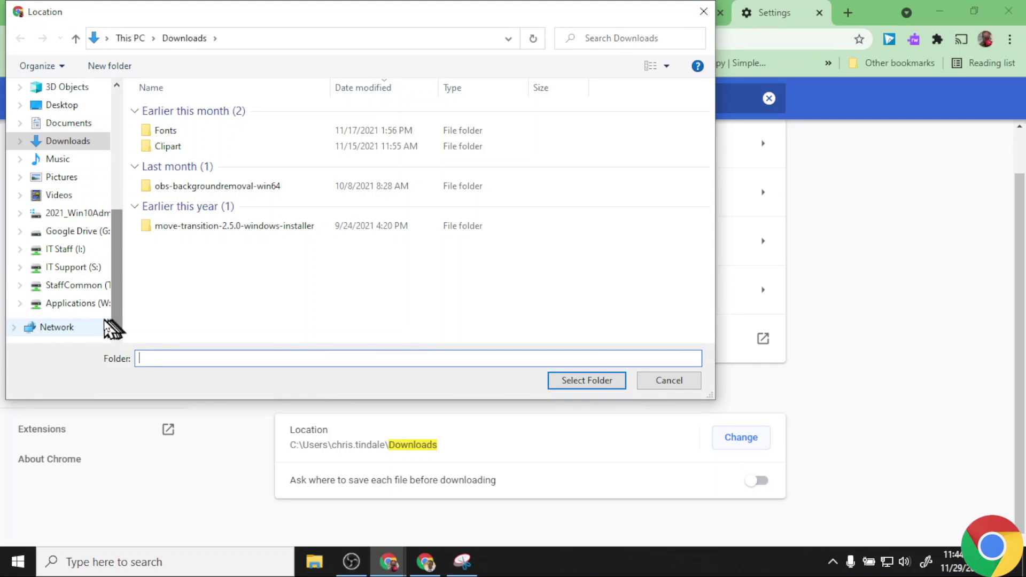
{"action": "left_click", "coordinate": [54, 287]}
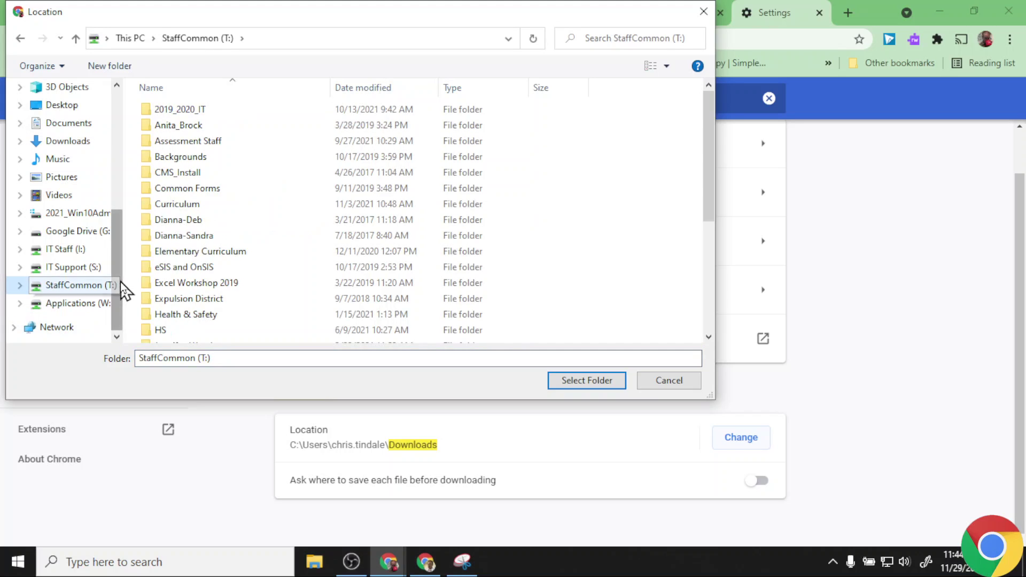
{"action": "scroll", "coordinate": [119, 288], "scroll_direction": "up", "scroll_amount": 3}
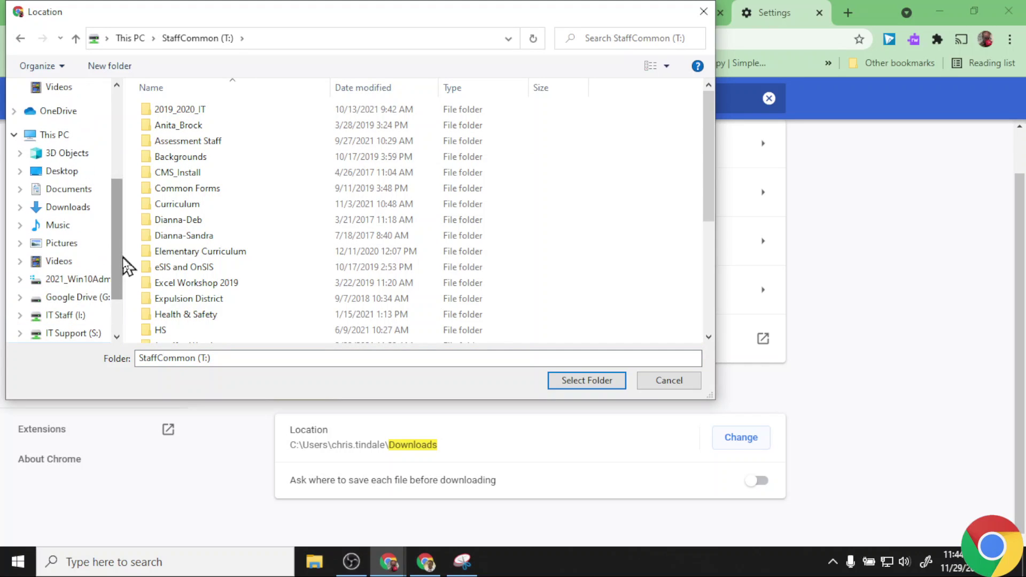
{"action": "left_click", "coordinate": [59, 172]}
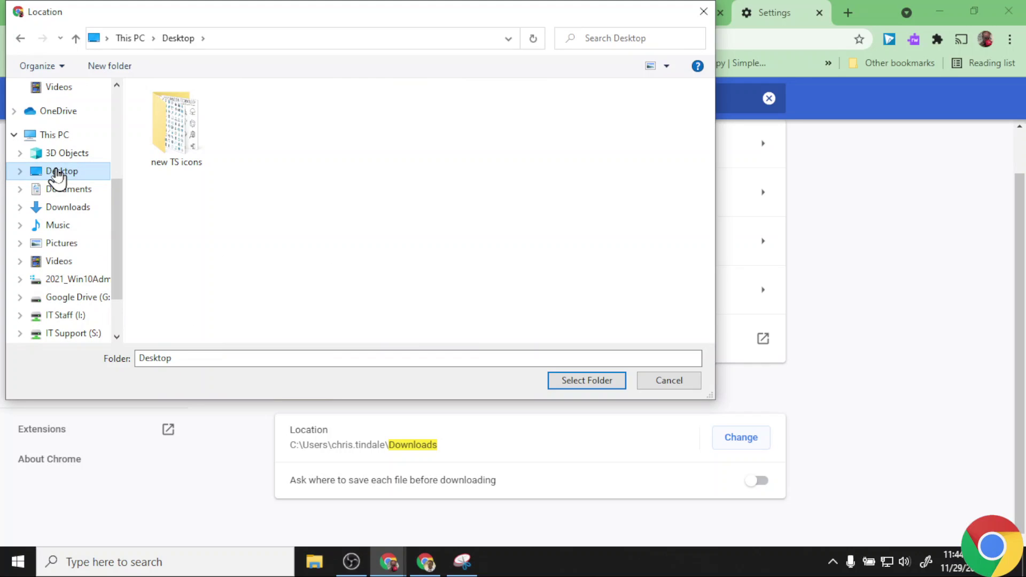
{"action": "left_click", "coordinate": [607, 383]}
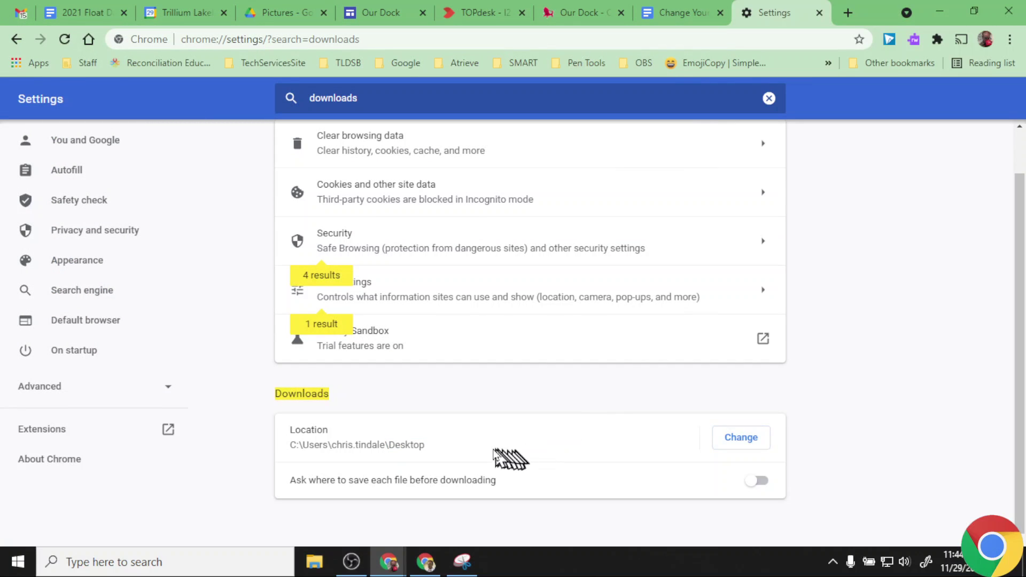
{"action": "left_click_drag", "start_coordinate": [420, 445], "coordinate": [320, 444]}
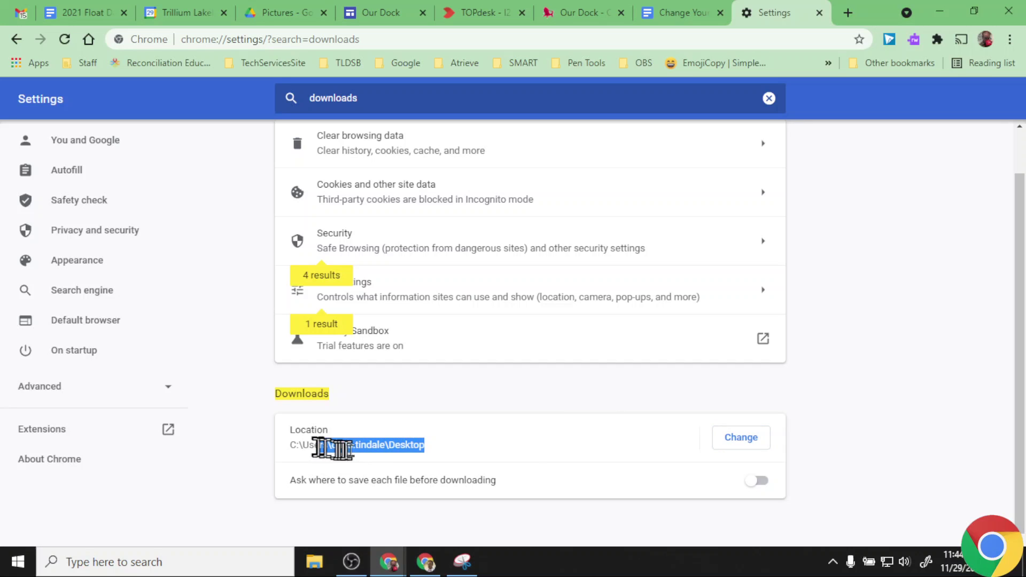
{"action": "left_click", "coordinate": [910, 459]}
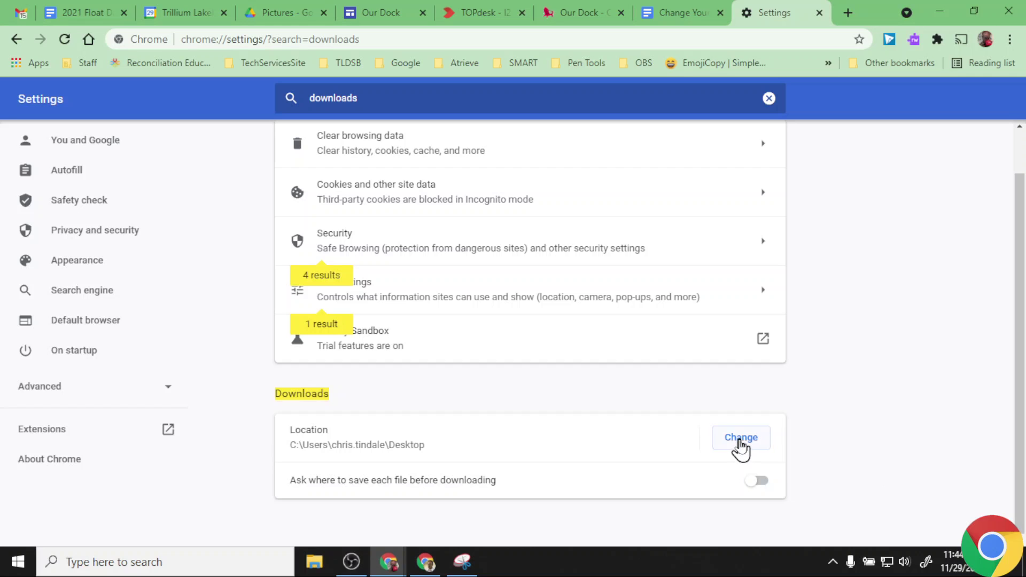
Step: Set the download location back to Downloads and turn on 'Ask where to save each file'
{"action": "left_click", "coordinate": [740, 444]}
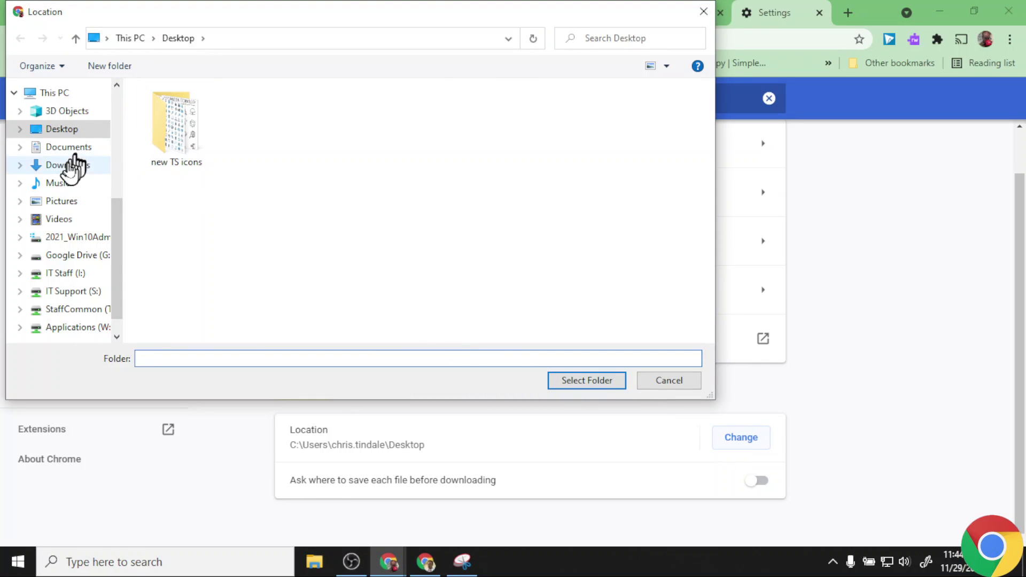
{"action": "left_click", "coordinate": [68, 166]}
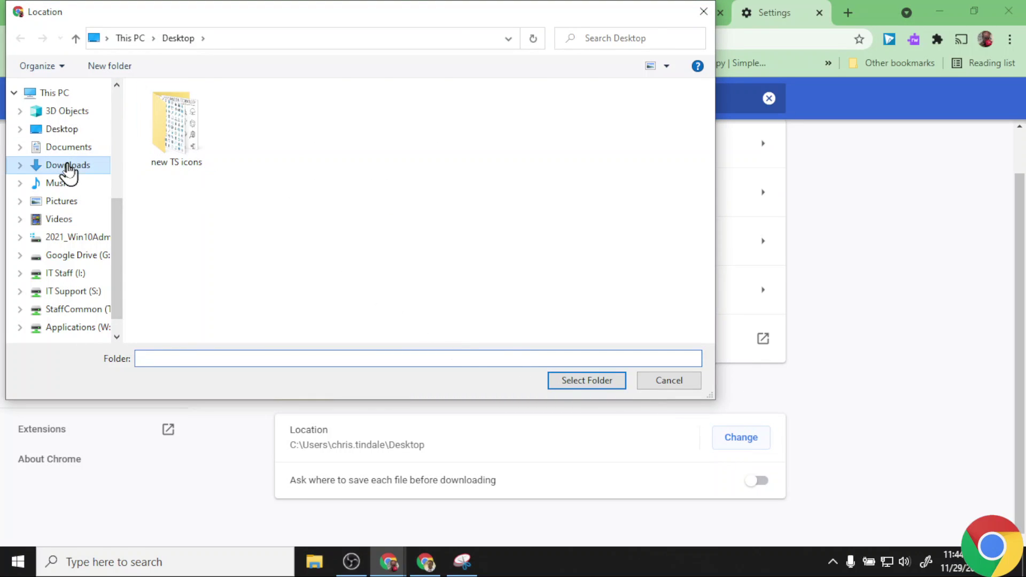
{"action": "left_click", "coordinate": [586, 382]}
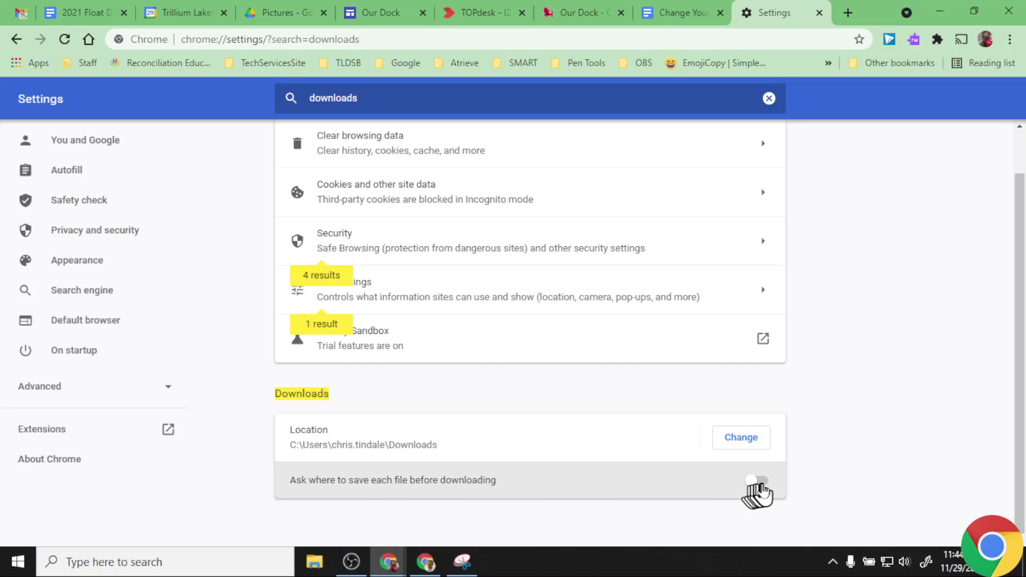
{"action": "left_click", "coordinate": [760, 480]}
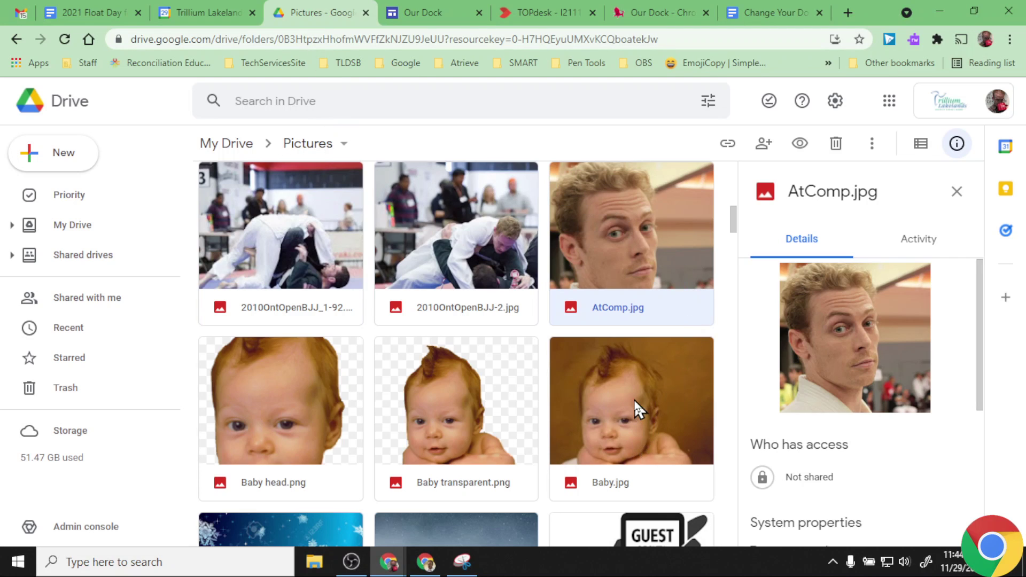
Step: Download Baby.jpg to confirm the Save As prompt appears, then cancel it
{"action": "right_click", "coordinate": [634, 399]}
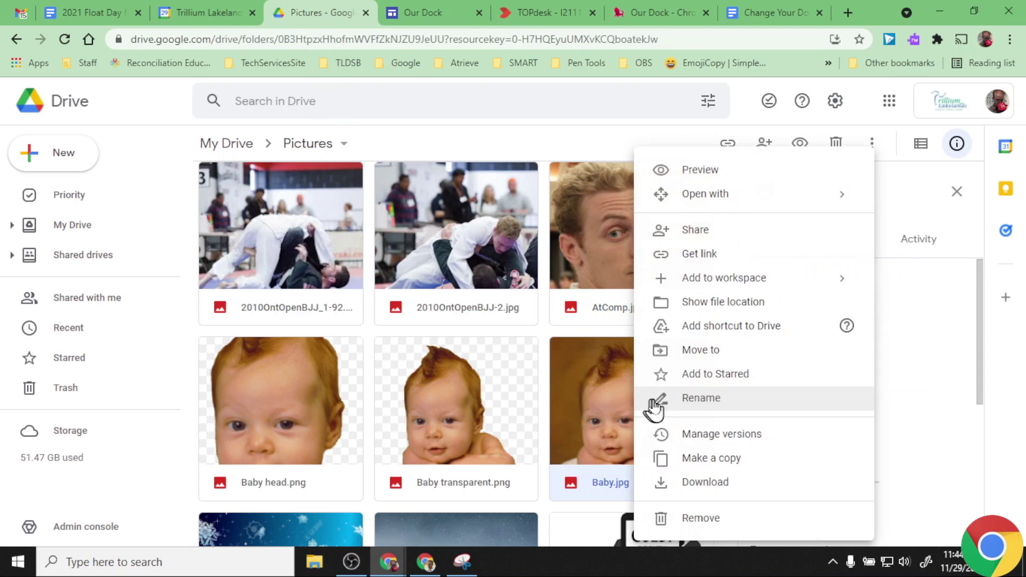
{"action": "left_click", "coordinate": [739, 487]}
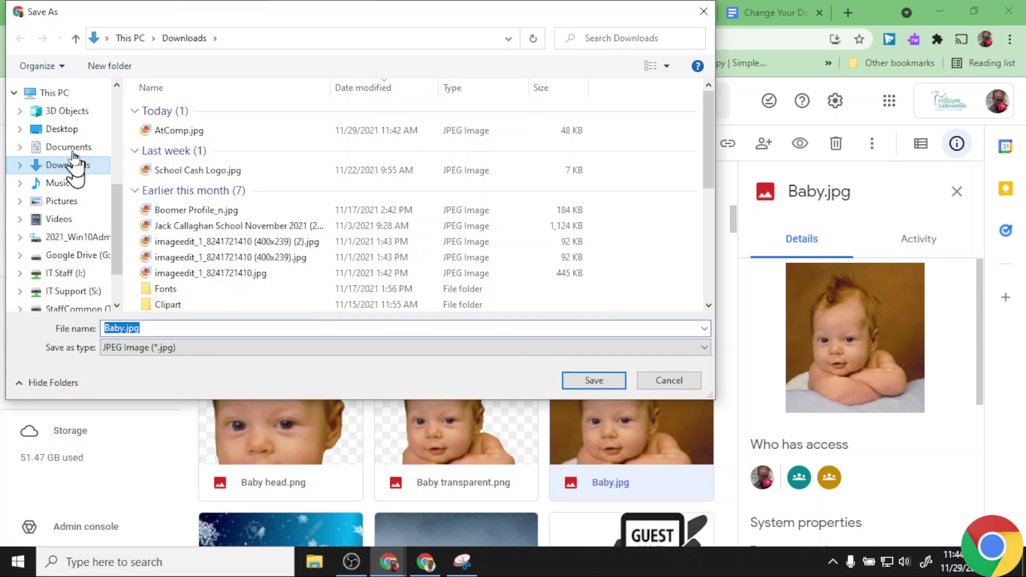
{"action": "left_click", "coordinate": [705, 11]}
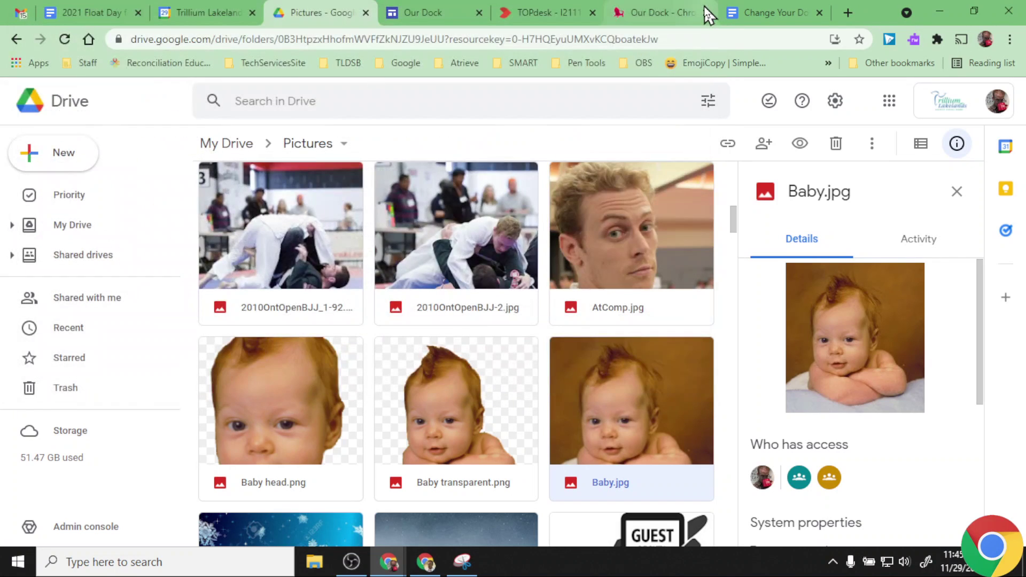